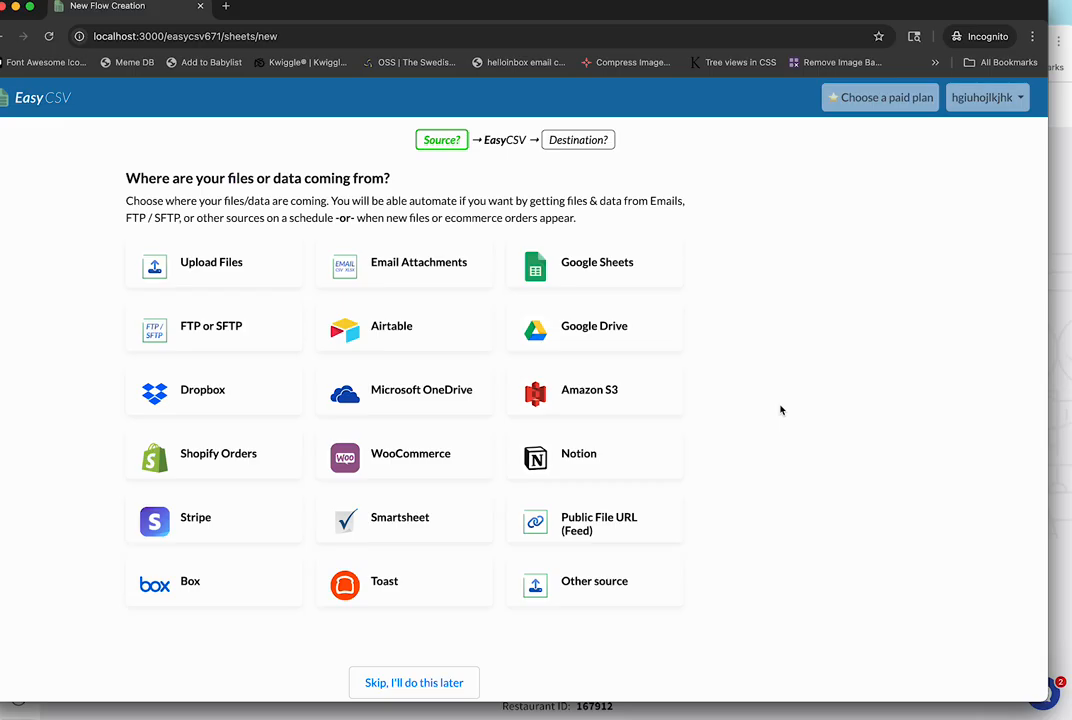
- Choose Toast as the data source and open the new Toast connection form with its Client ID and Client Secret fields
{"action": "left_click", "coordinate": [781, 410]}
{"action": "left_click_drag", "start_coordinate": [248, 178], "coordinate": [347, 180]}
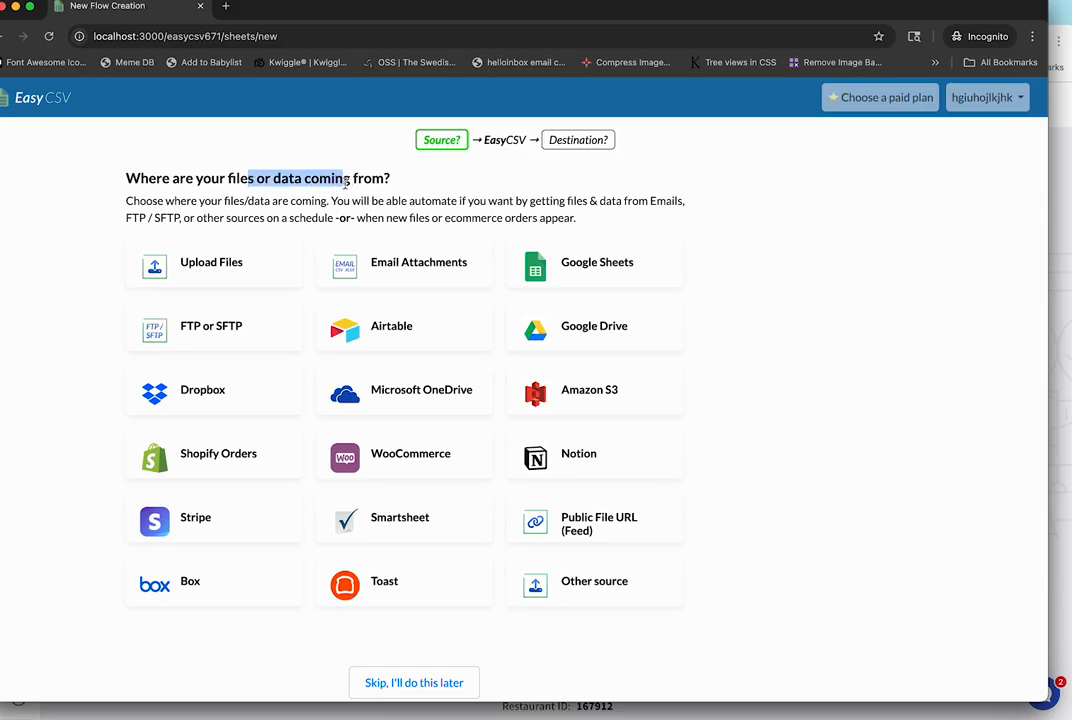
{"action": "left_click", "coordinate": [405, 590]}
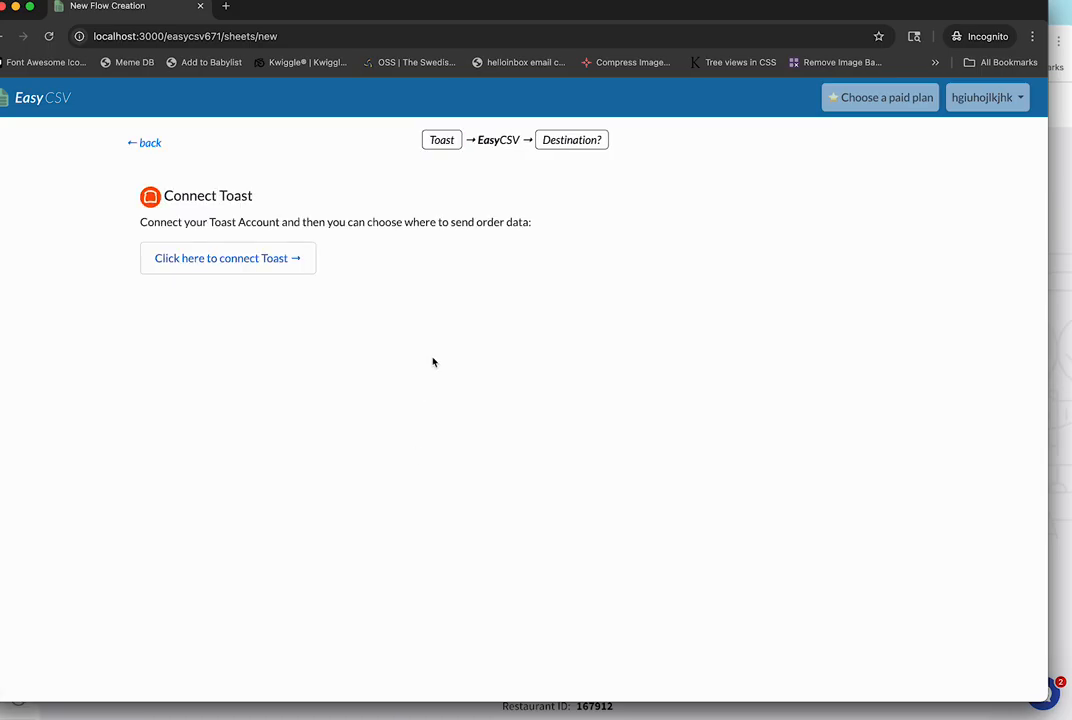
{"action": "left_click", "coordinate": [286, 262]}
{"action": "left_click", "coordinate": [163, 228]}
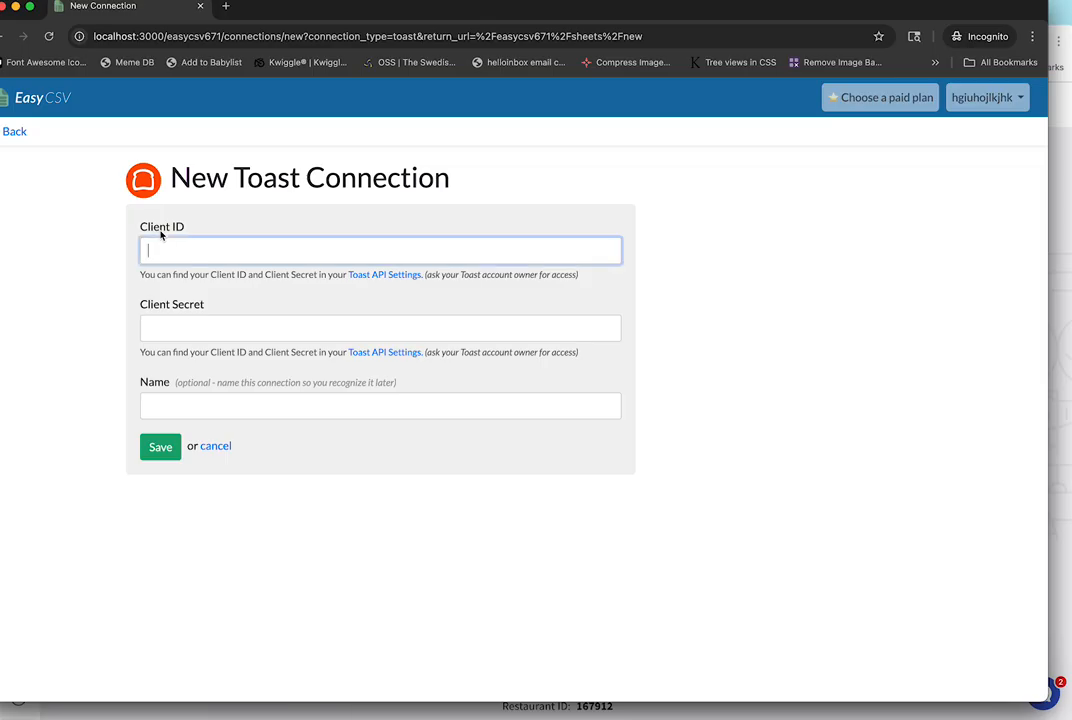
{"action": "left_click", "coordinate": [148, 328]}
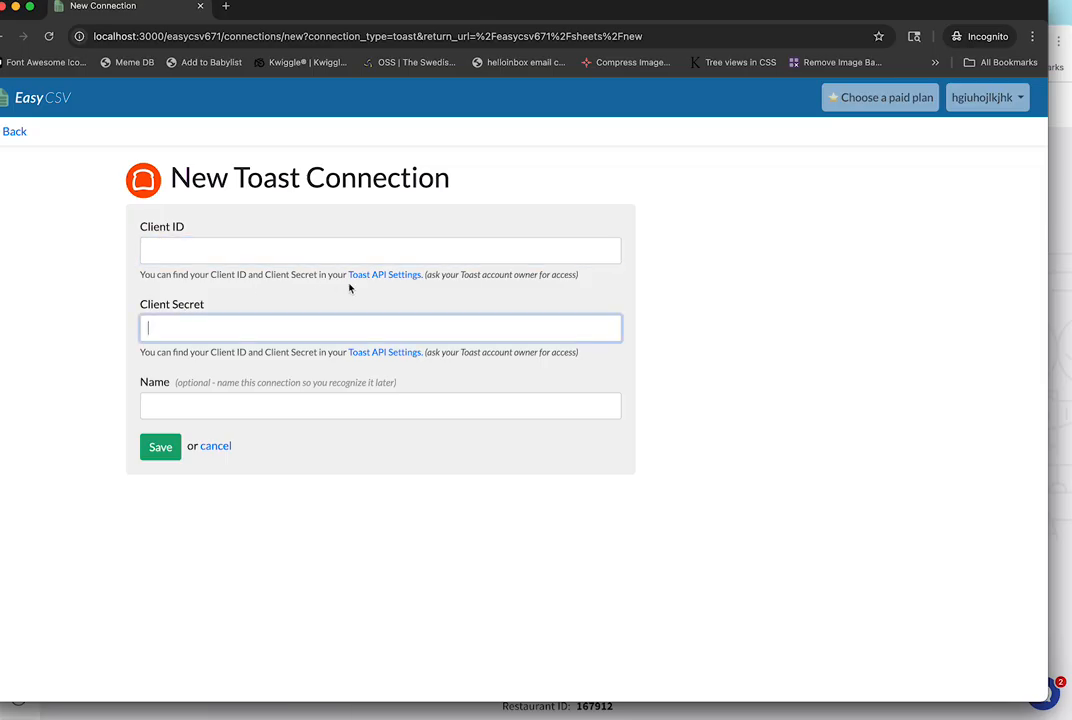
- Switch to Toast's Manage credentials page, show the API types available for new credentials, and return to the EasyCSV connection form
{"action": "left_click", "coordinate": [1057, 346]}
{"action": "left_click", "coordinate": [947, 206]}
{"action": "left_click", "coordinate": [913, 177]}
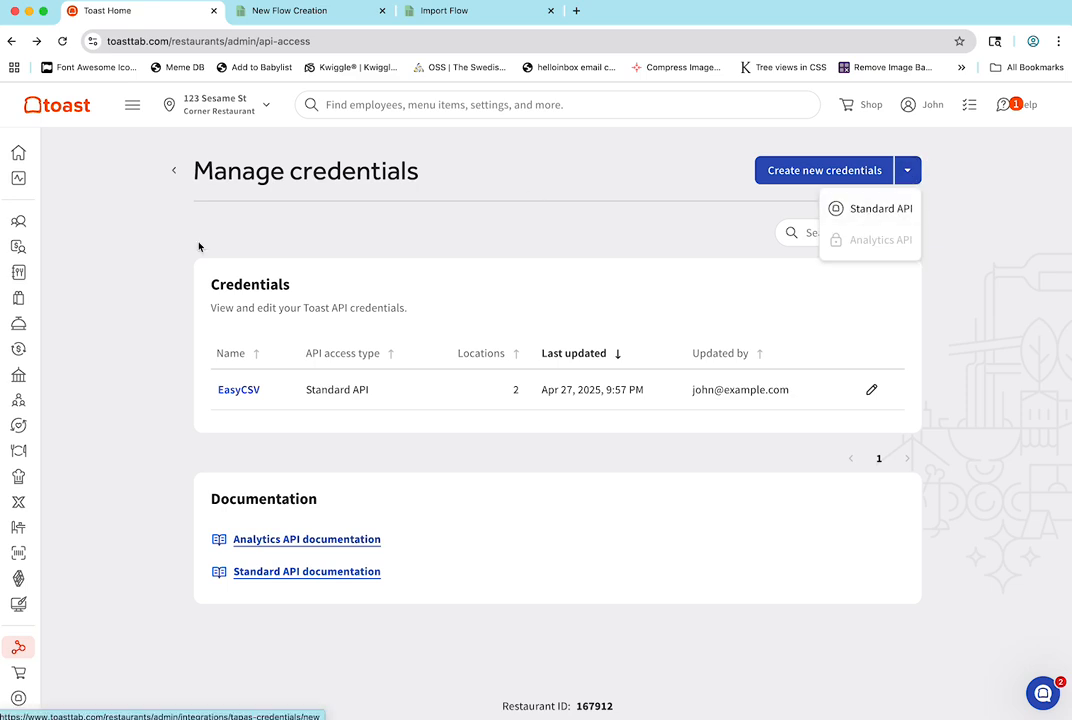
{"action": "left_click", "coordinate": [2, 259]}
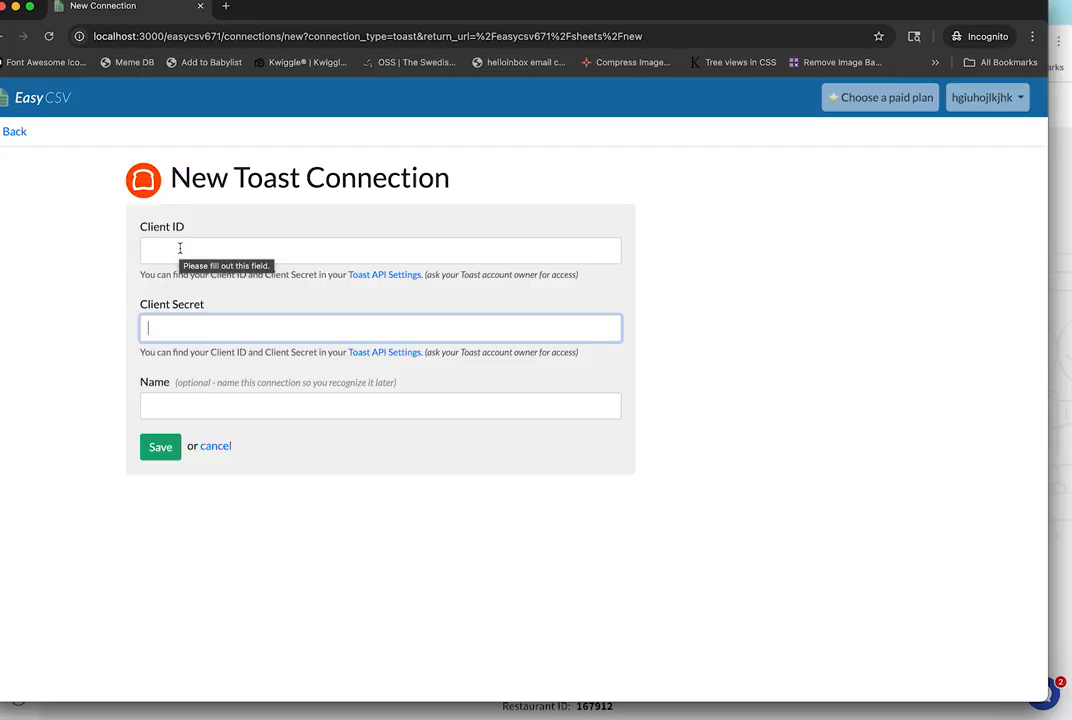
- Go through the Client ID, Client Secret and optional Name fields of the Toast connection form without filling them in
{"action": "left_click", "coordinate": [180, 248]}
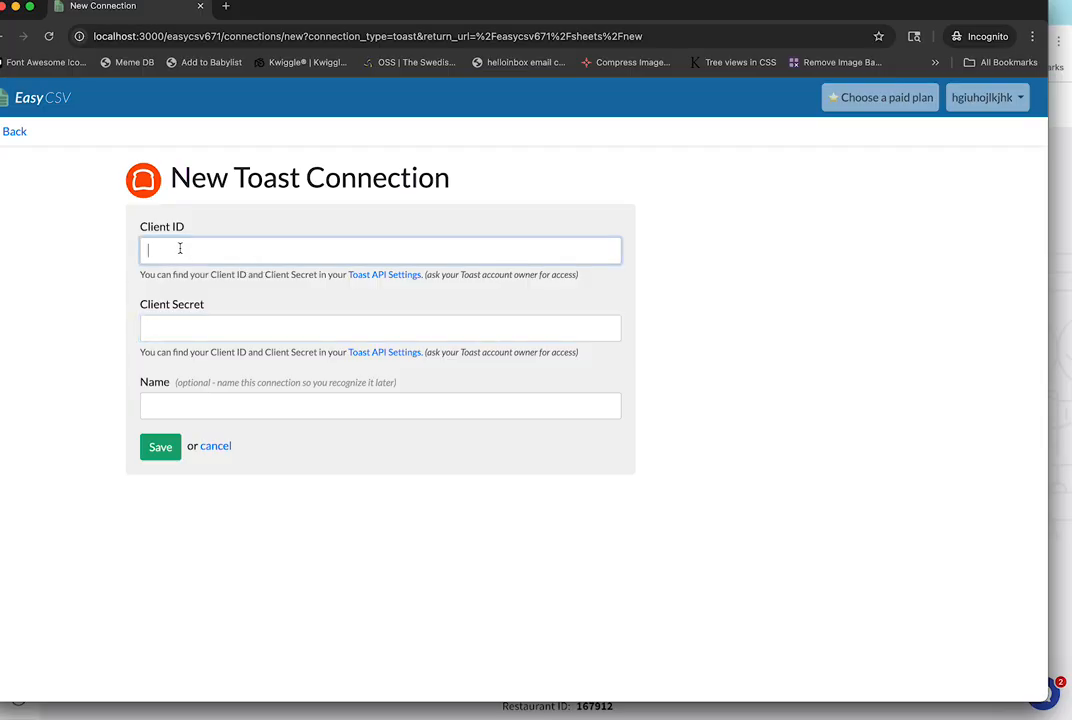
{"action": "left_click", "coordinate": [182, 320]}
{"action": "left_click", "coordinate": [99, 303]}
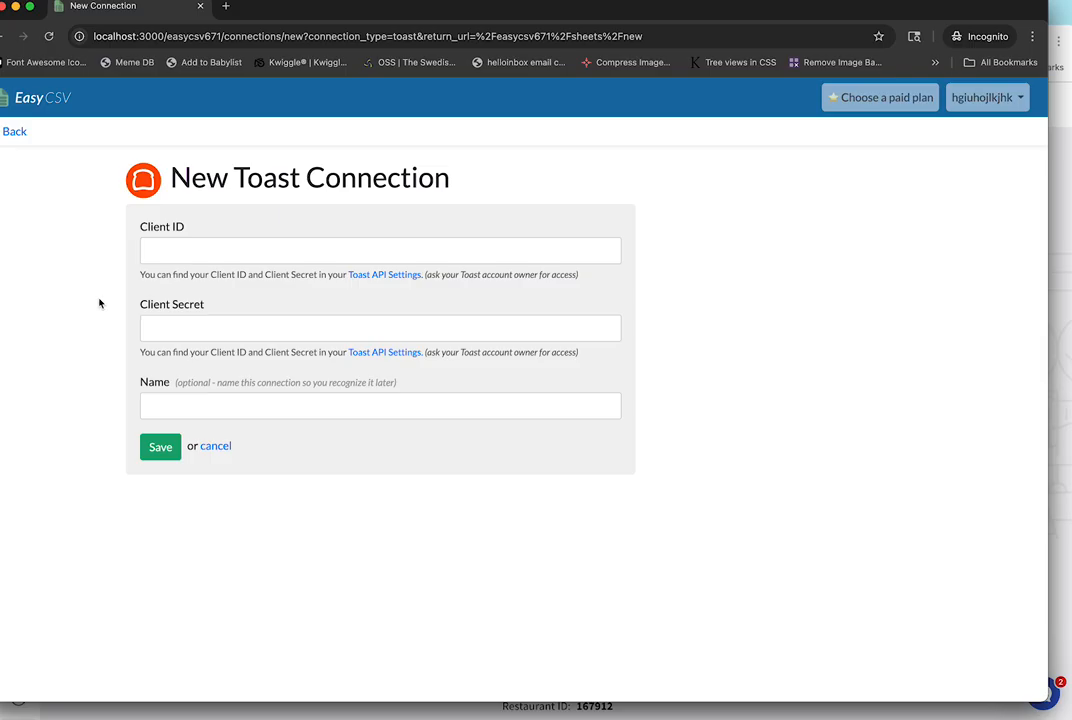
{"action": "left_click", "coordinate": [313, 411]}
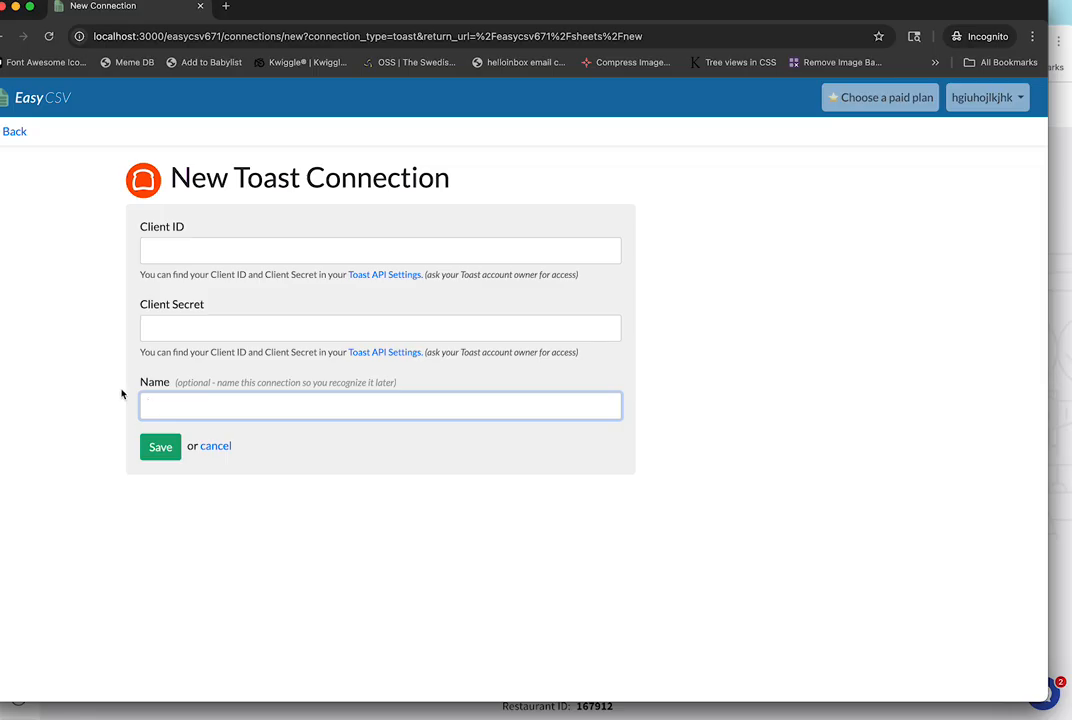
- In the already connected EasyCSV account's flow setup, choose Toast as the source again, keep the selected restaurant and continue to the destination choice
{"action": "left_click", "coordinate": [1055, 195]}
{"action": "left_click", "coordinate": [316, 16]}
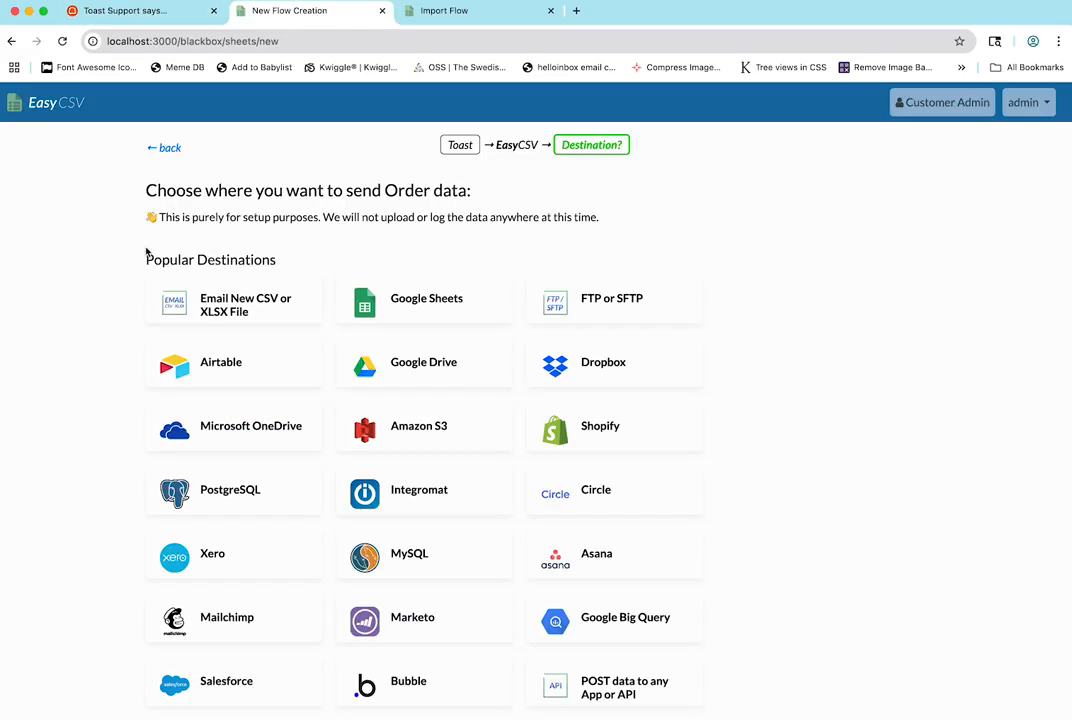
{"action": "left_click", "coordinate": [165, 149]}
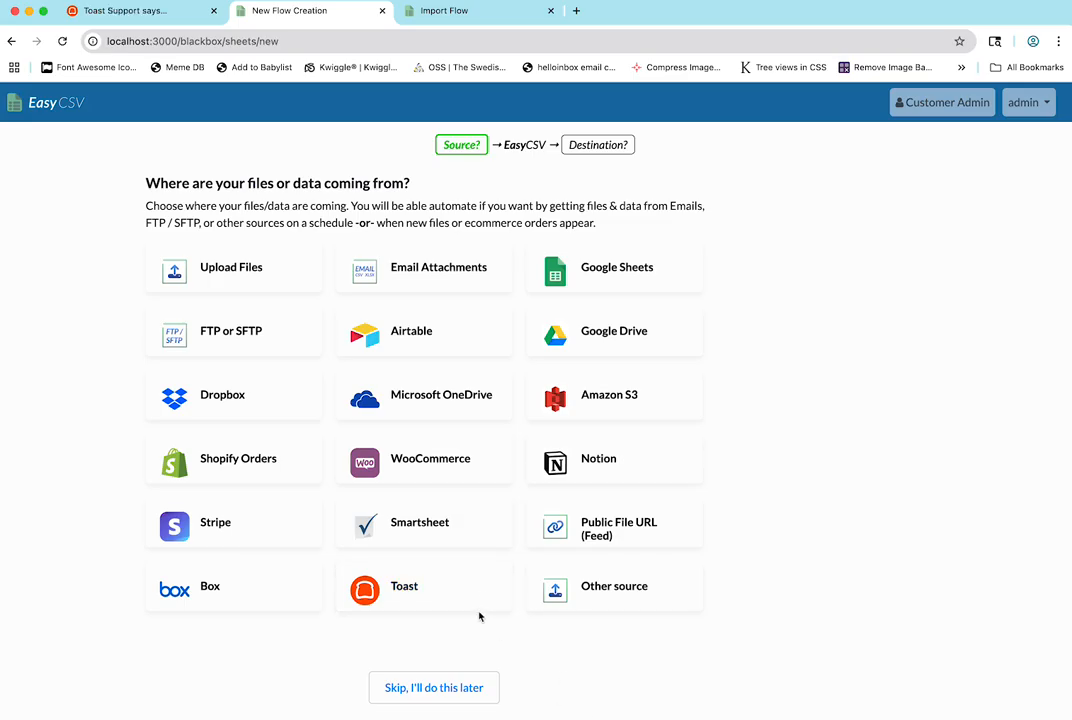
{"action": "left_click", "coordinate": [404, 587]}
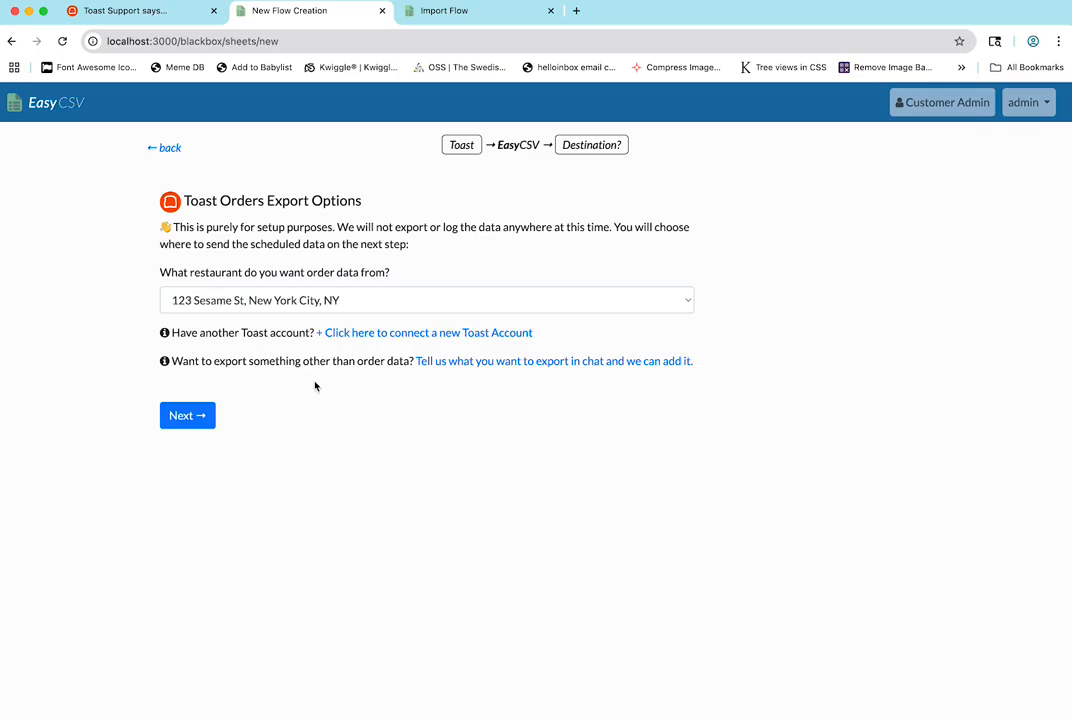
{"action": "left_click", "coordinate": [232, 296]}
{"action": "left_click", "coordinate": [100, 268]}
{"action": "left_click", "coordinate": [196, 416]}
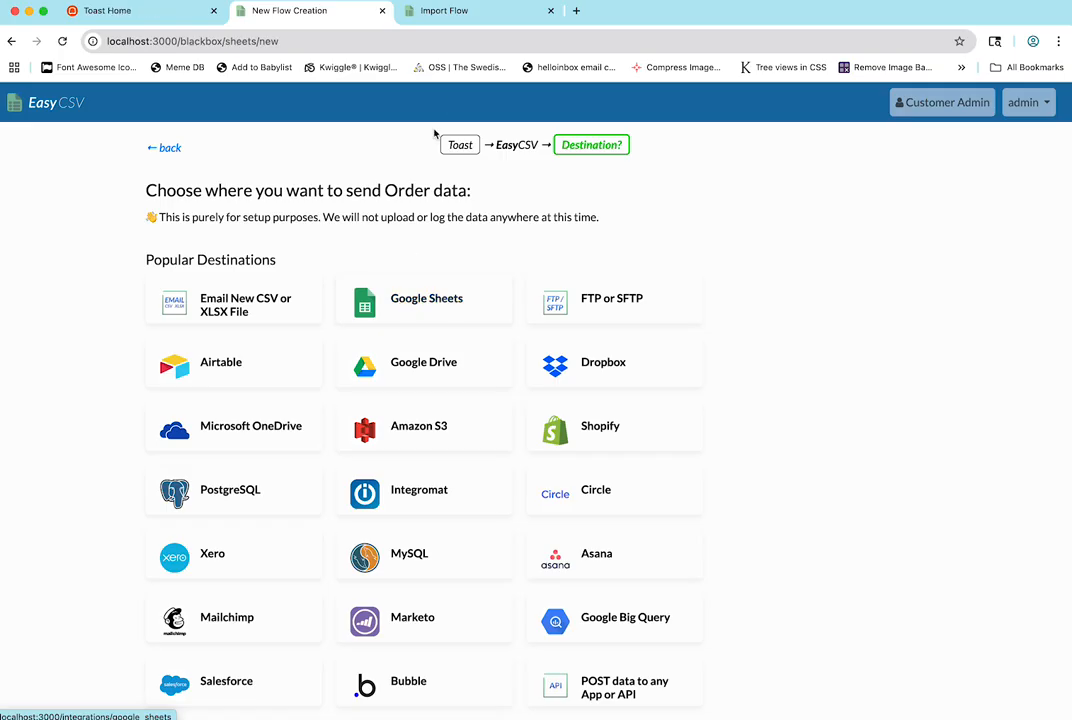
- Open the existing Toast Export flow and examine its automation notice and the settings for getting new Toast orders
{"action": "left_click", "coordinate": [439, 12]}
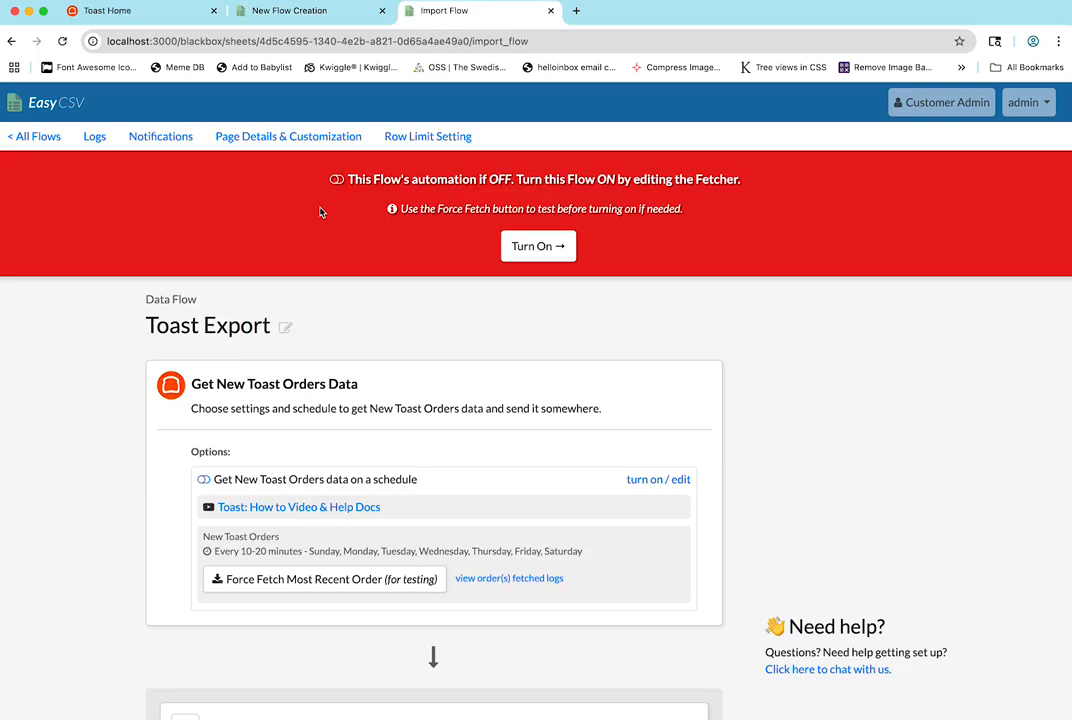
{"action": "left_click_drag", "start_coordinate": [391, 179], "coordinate": [516, 179]}
{"action": "left_click", "coordinate": [31, 385]}
{"action": "scroll", "coordinate": [93, 354], "scroll_direction": "down", "scroll_amount": 1}
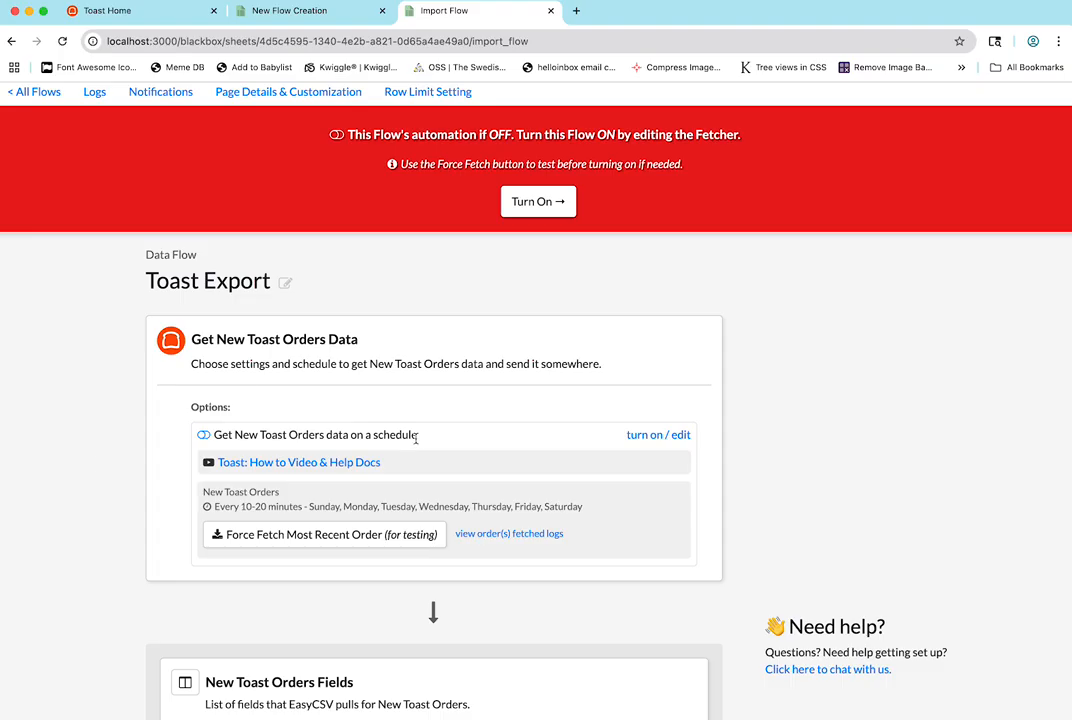
- Open the New Toast Orders fetcher in a separate tab, show its form for force fetching by order name, and return to the flow
{"action": "left_click", "coordinate": [680, 436], "text": "super"}
{"action": "left_click", "coordinate": [634, 11]}
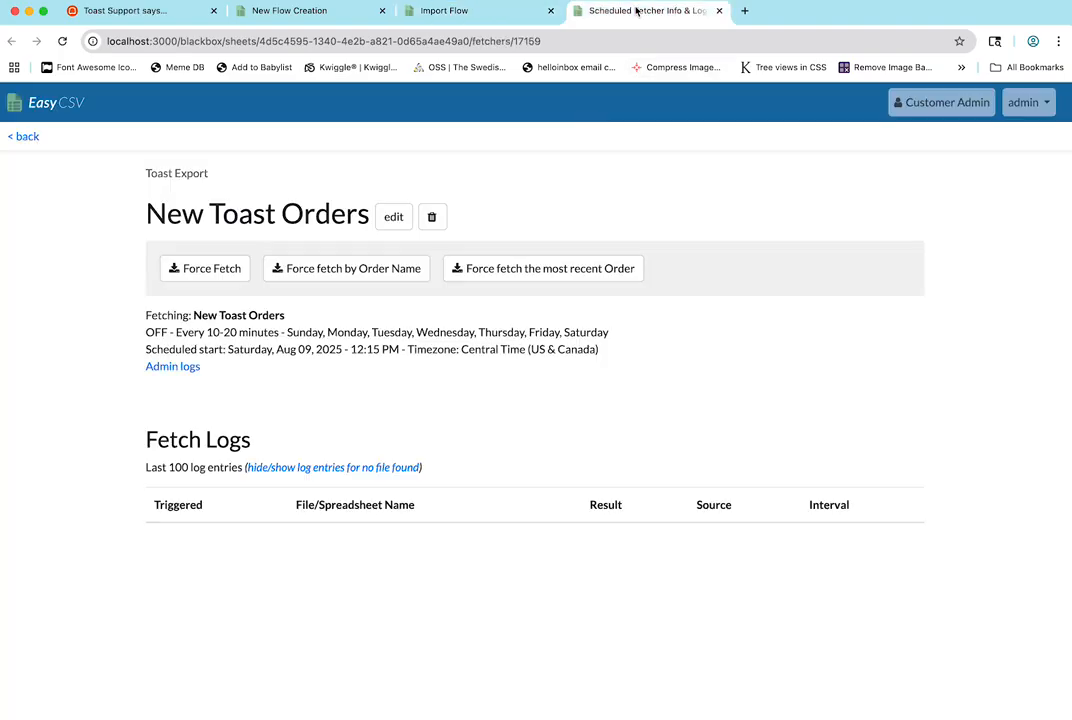
{"action": "left_click", "coordinate": [350, 269]}
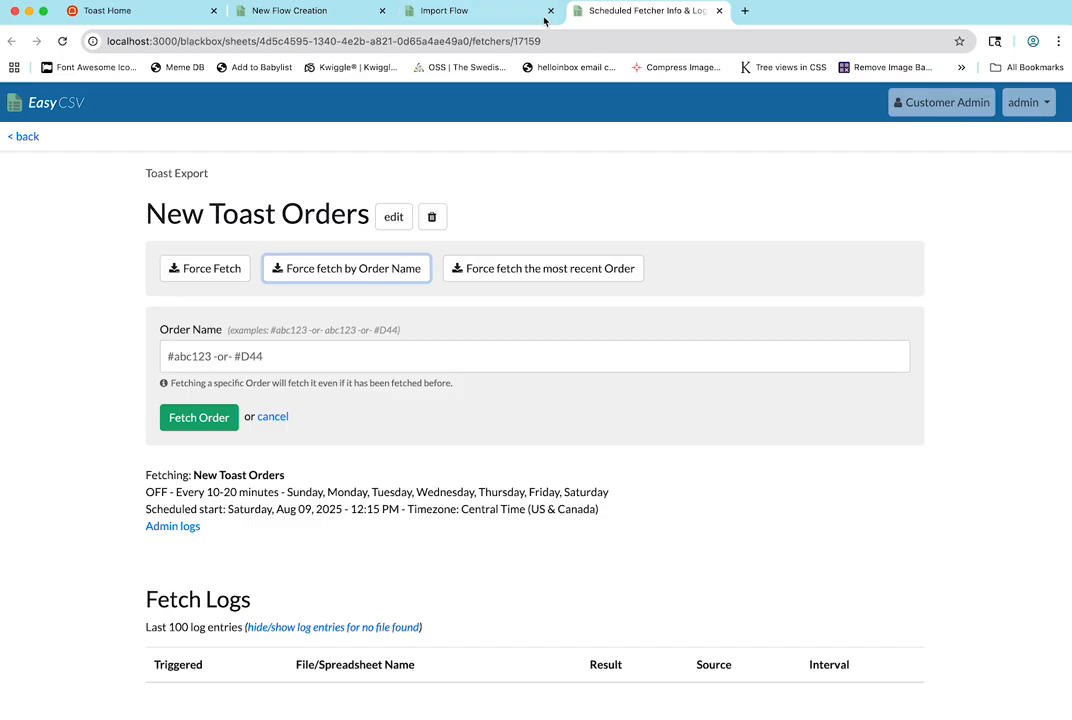
{"action": "left_click", "coordinate": [460, 16]}
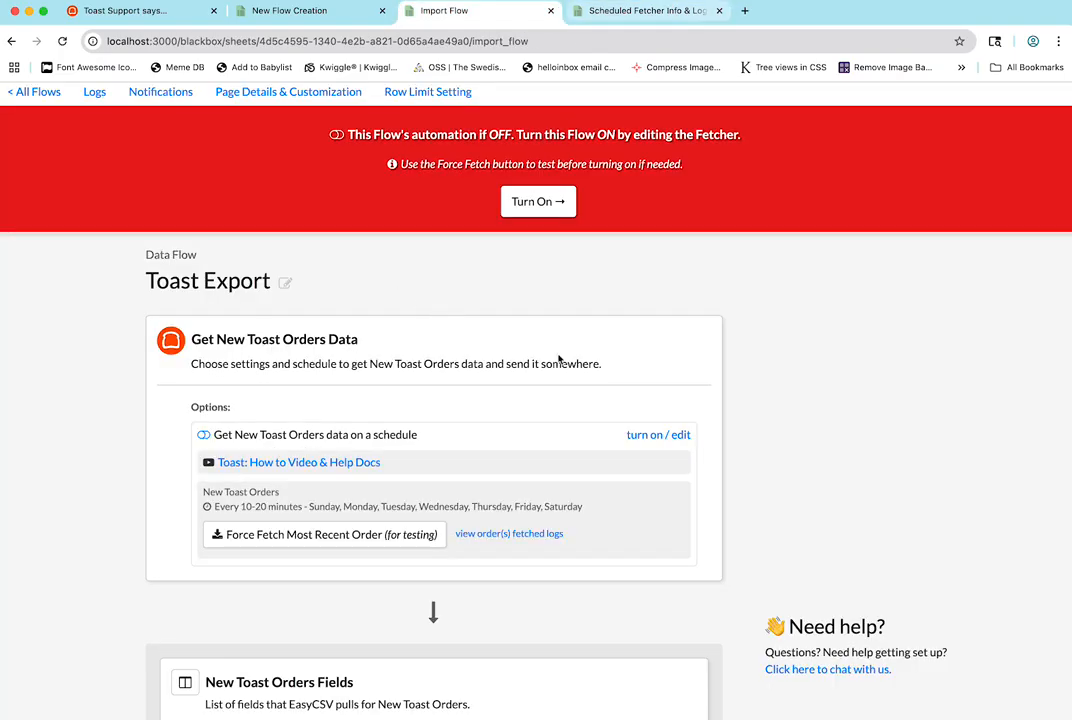
- View the list of columns pulled for New Toast Orders and return to the Toast Export flow
{"action": "scroll", "coordinate": [558, 358], "scroll_direction": "down", "scroll_amount": 1}
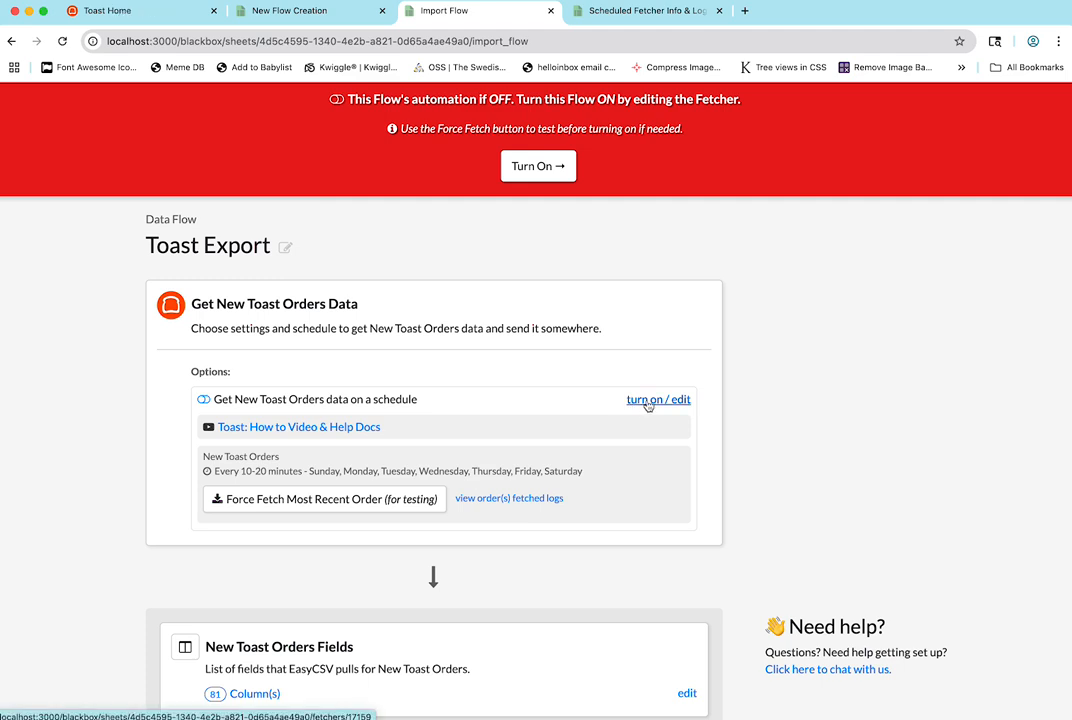
{"action": "scroll", "coordinate": [646, 406], "scroll_direction": "down", "scroll_amount": 3}
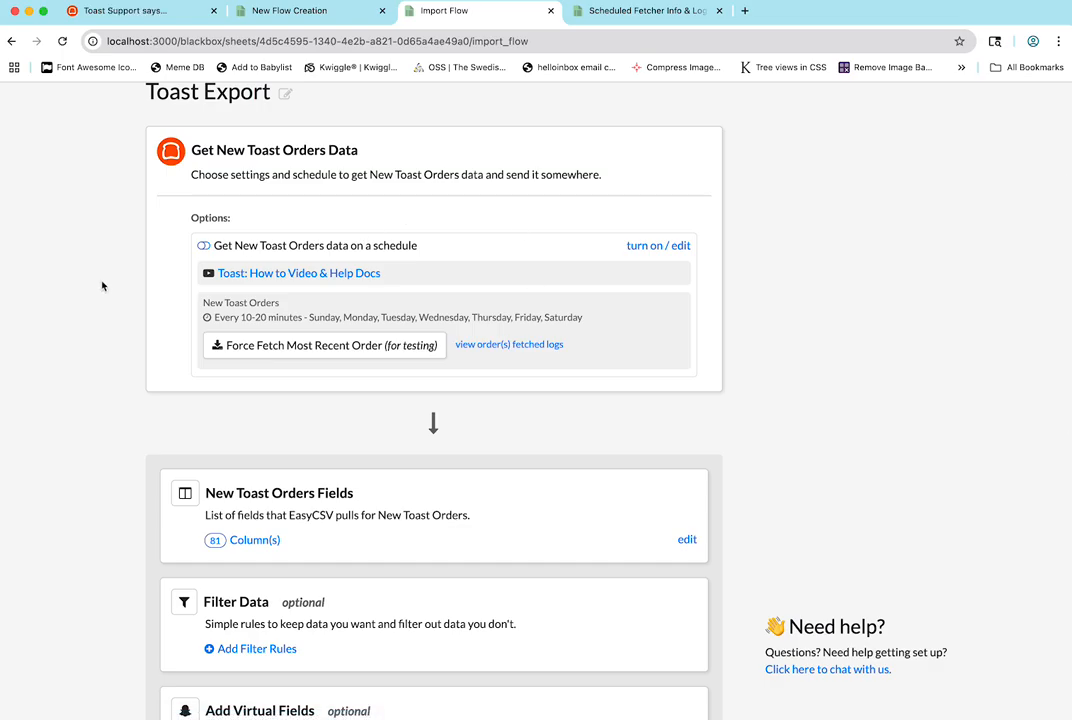
{"action": "scroll", "coordinate": [89, 292], "scroll_direction": "down", "scroll_amount": 3}
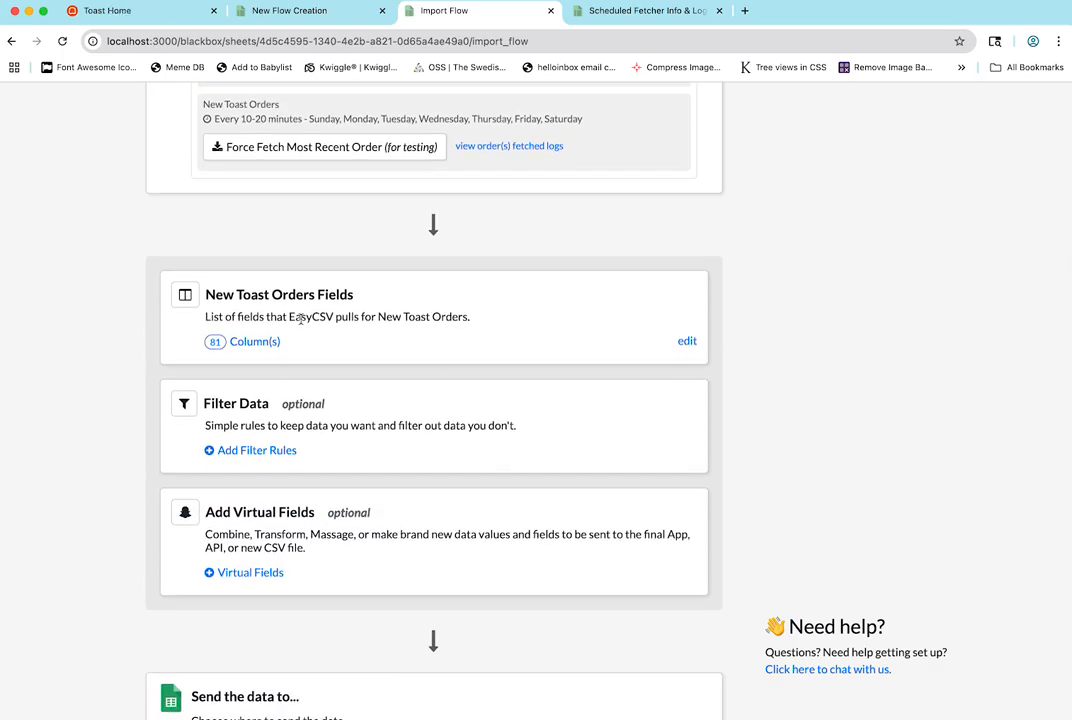
{"action": "left_click", "coordinate": [270, 343]}
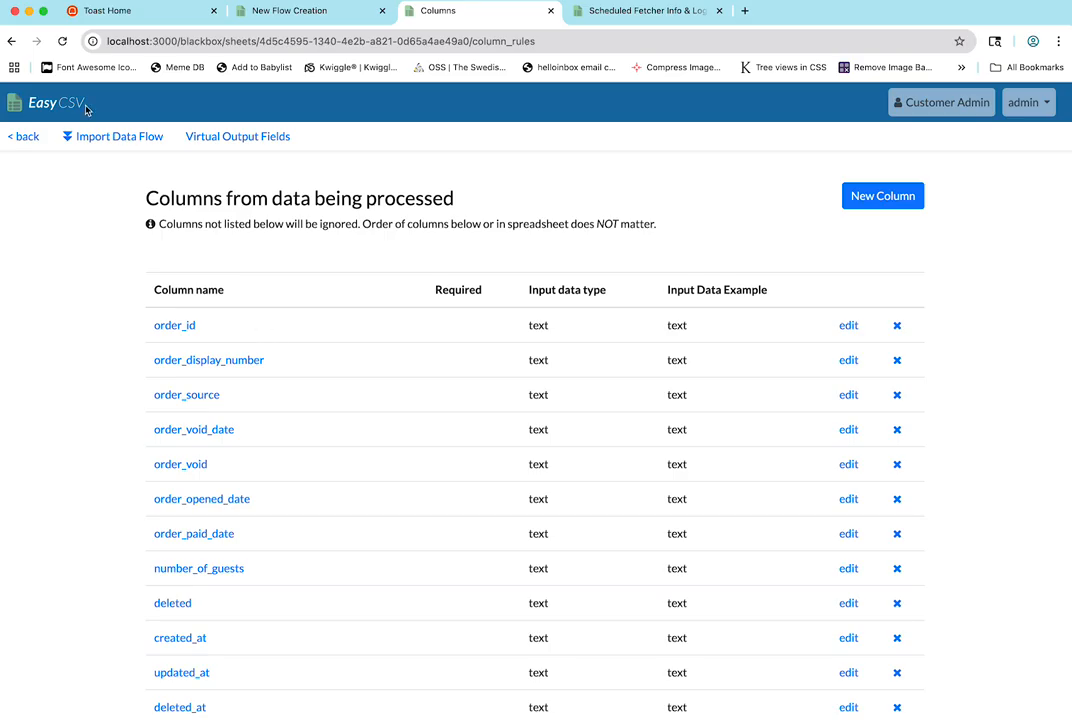
{"action": "left_click", "coordinate": [12, 42]}
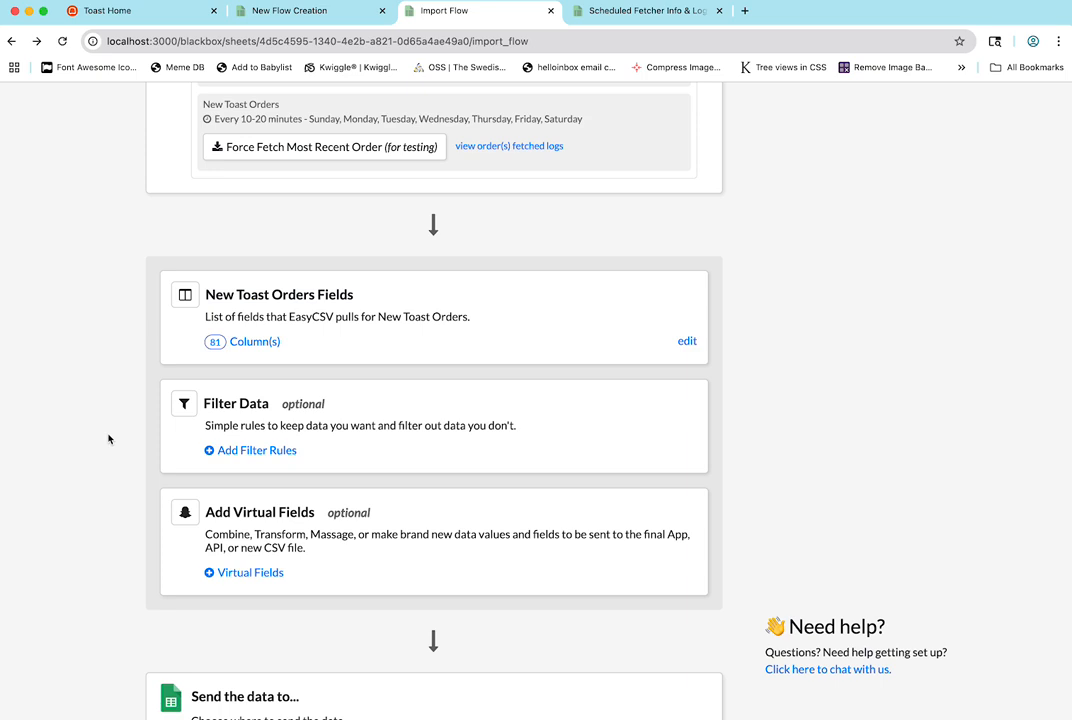
- Examine the flow's filter, virtual field and Google Sheets destination options, plus its force fetch and Flow Logs sections
{"action": "scroll", "coordinate": [108, 438], "scroll_direction": "down", "scroll_amount": 3}
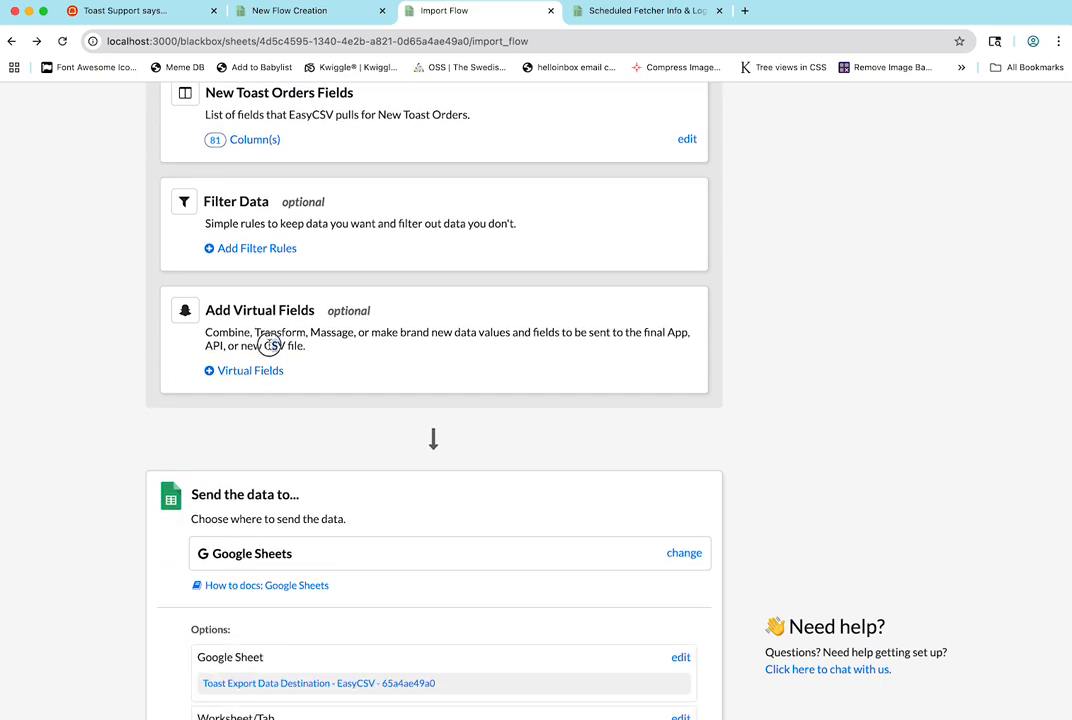
{"action": "left_click_drag", "start_coordinate": [277, 345], "coordinate": [251, 332]}
{"action": "left_click", "coordinate": [112, 343]}
{"action": "scroll", "coordinate": [115, 346], "scroll_direction": "down", "scroll_amount": 5}
{"action": "scroll", "coordinate": [115, 346], "scroll_direction": "down", "scroll_amount": 1}
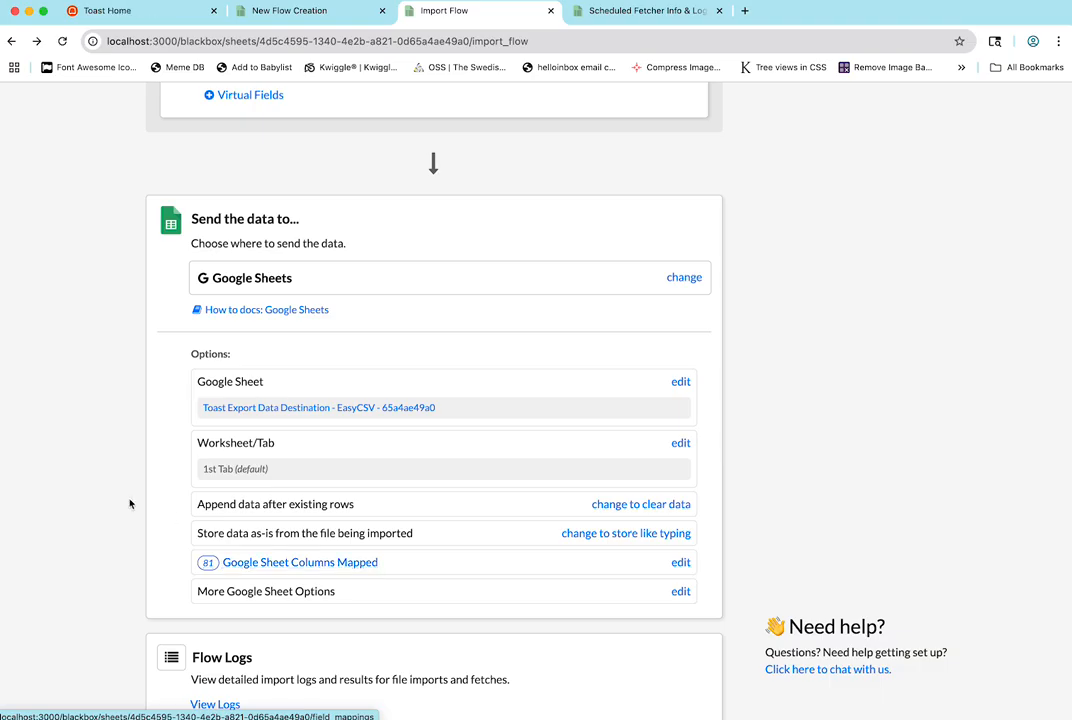
{"action": "scroll", "coordinate": [103, 498], "scroll_direction": "up", "scroll_amount": 10}
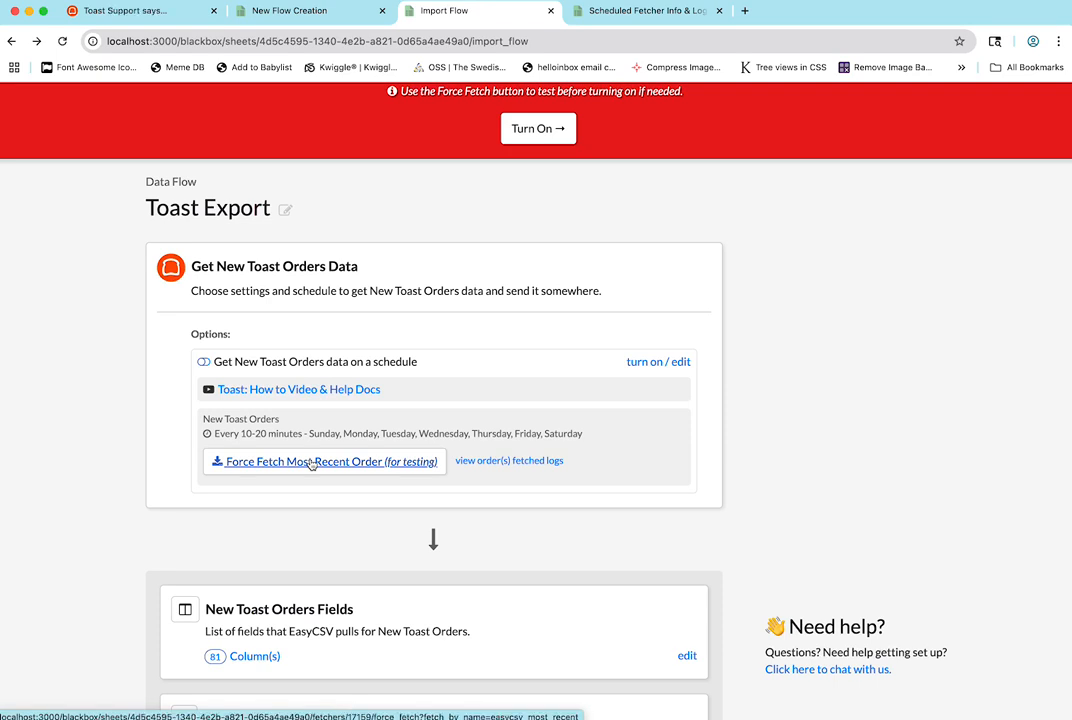
{"action": "scroll", "coordinate": [311, 463], "scroll_direction": "down", "scroll_amount": 8}
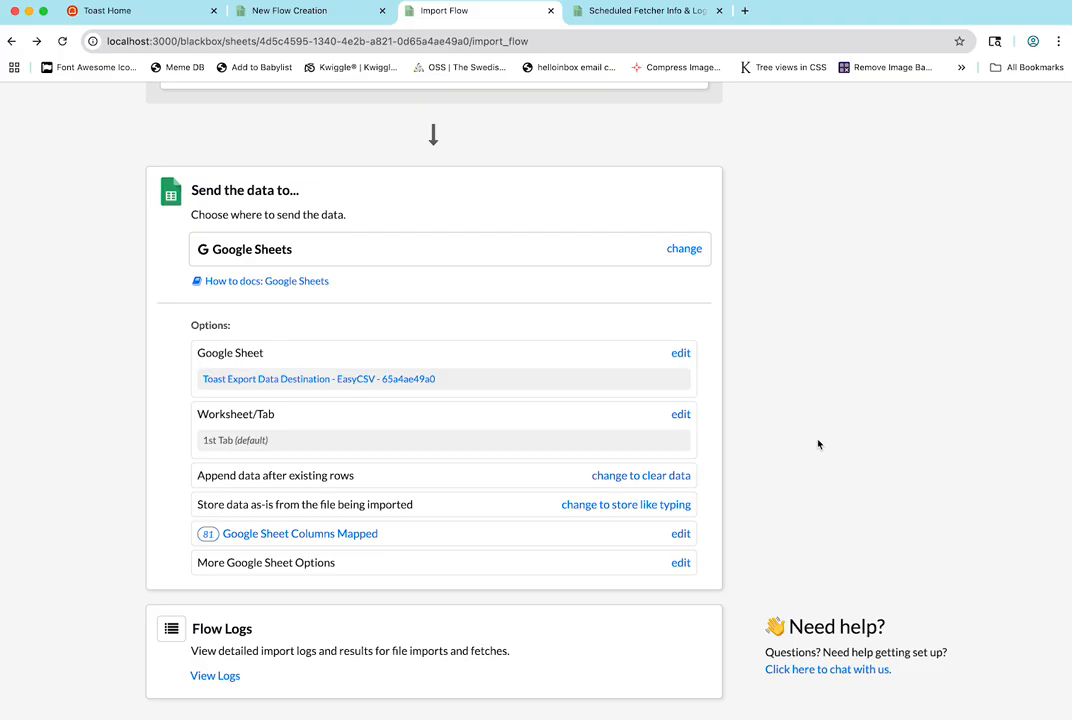
{"action": "scroll", "coordinate": [818, 444], "scroll_direction": "up", "scroll_amount": 10}
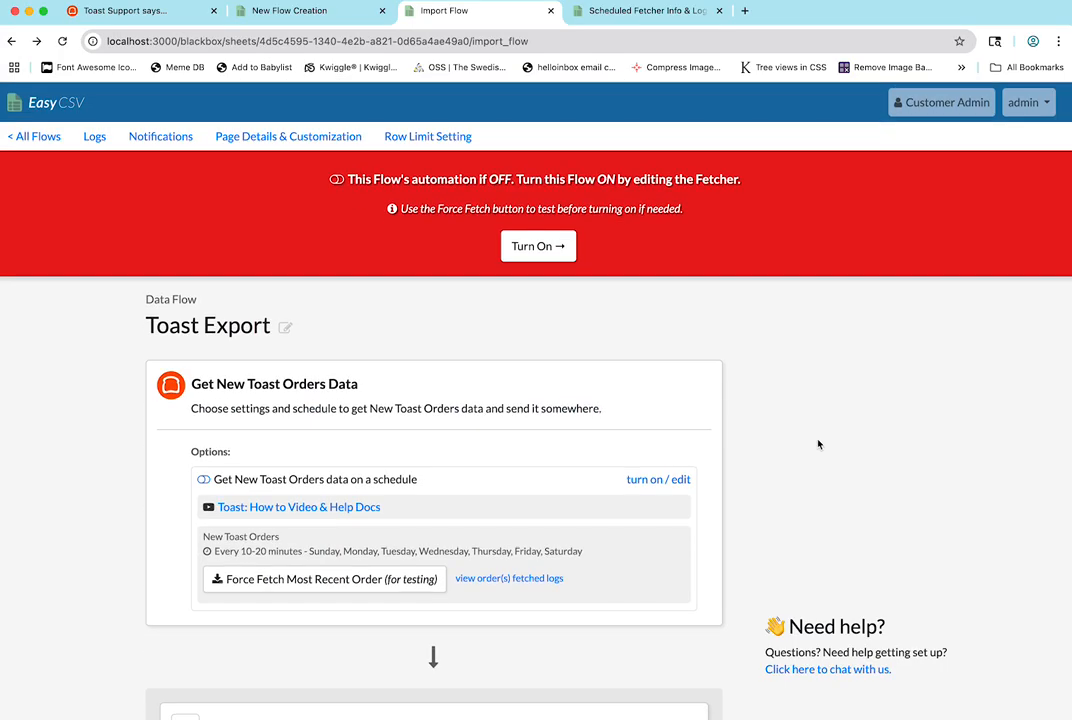